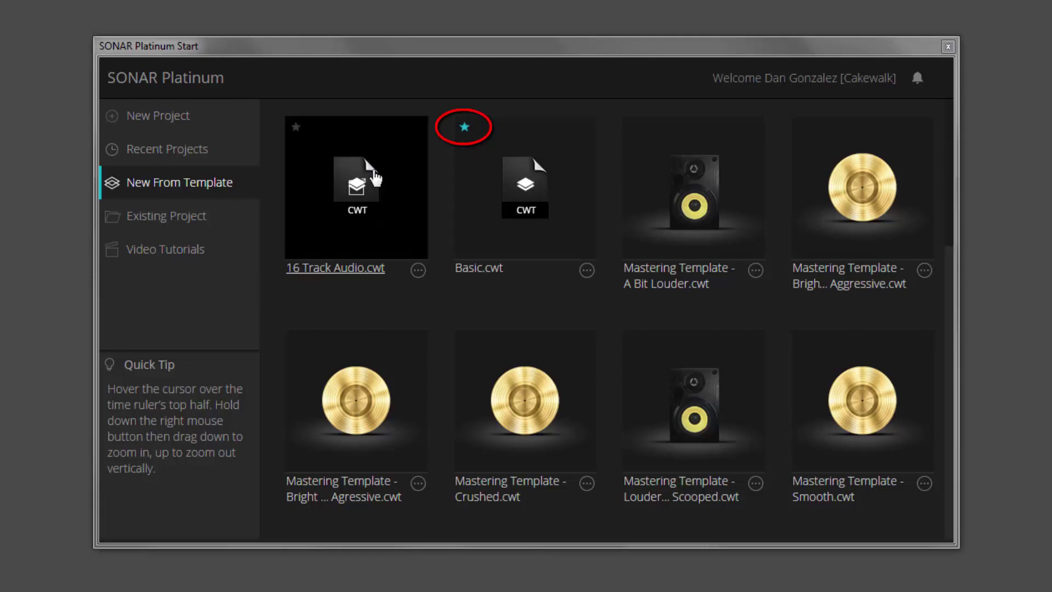
Star 16 Track Audio.cwt, then Mastering Template - A Bit Louder.cwt, as the default template
left_click(633, 127)
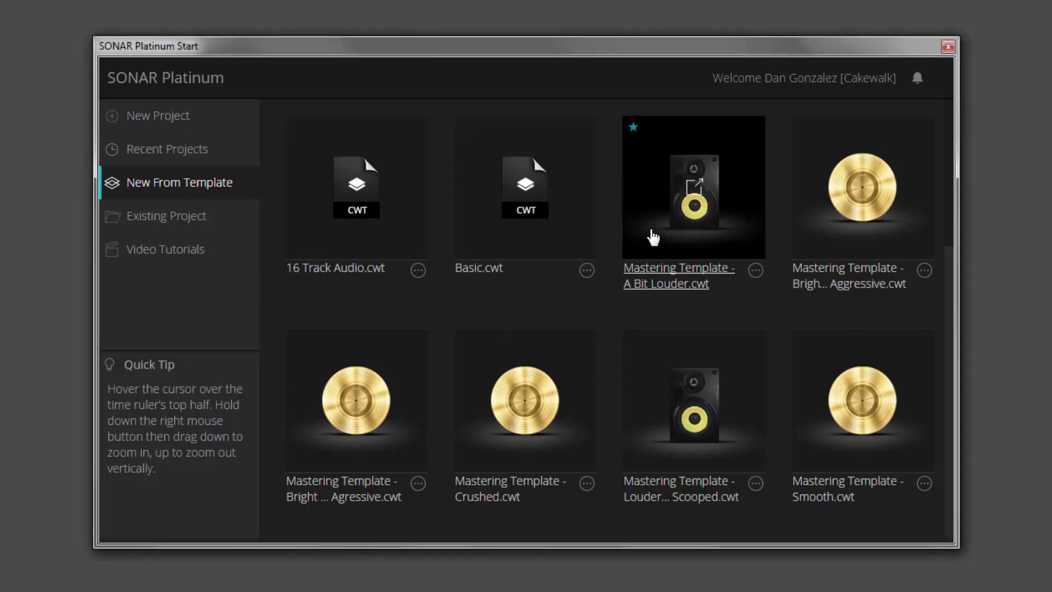
mouse_move(526, 187)
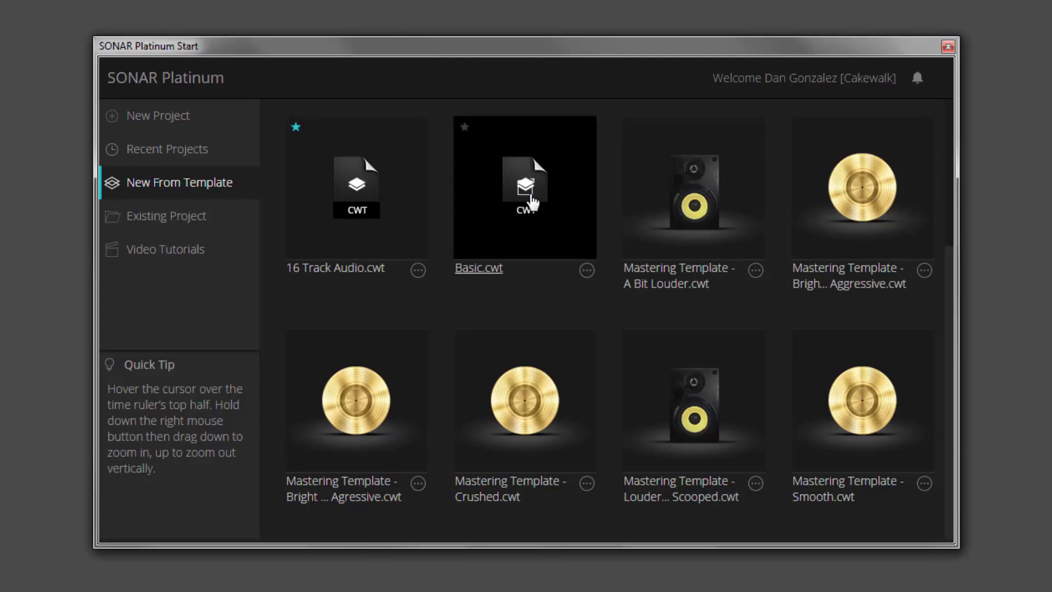
left_click(633, 127)
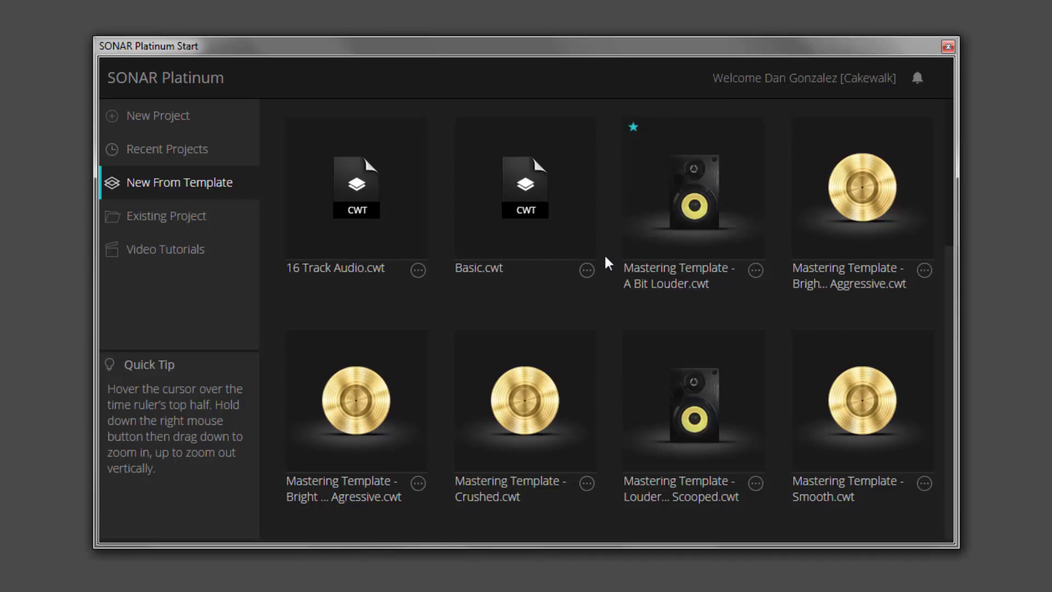
scroll(605, 256, "down", 3)
In Recent Projects, unpin 45min mix.cwp, pin MIX.cwp, and show 45min mix details
left_click(204, 151)
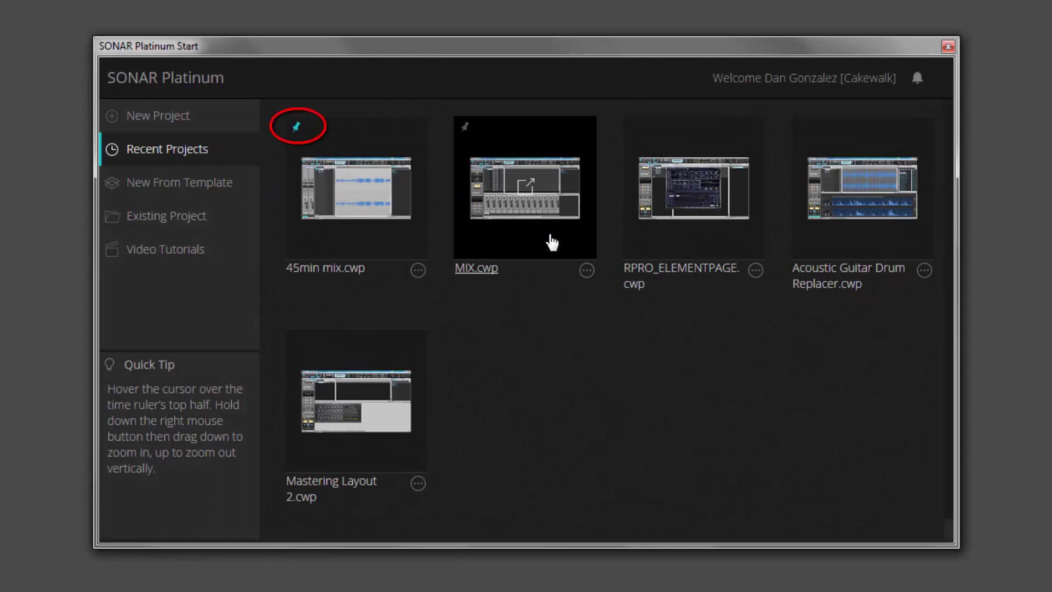
left_click(297, 126)
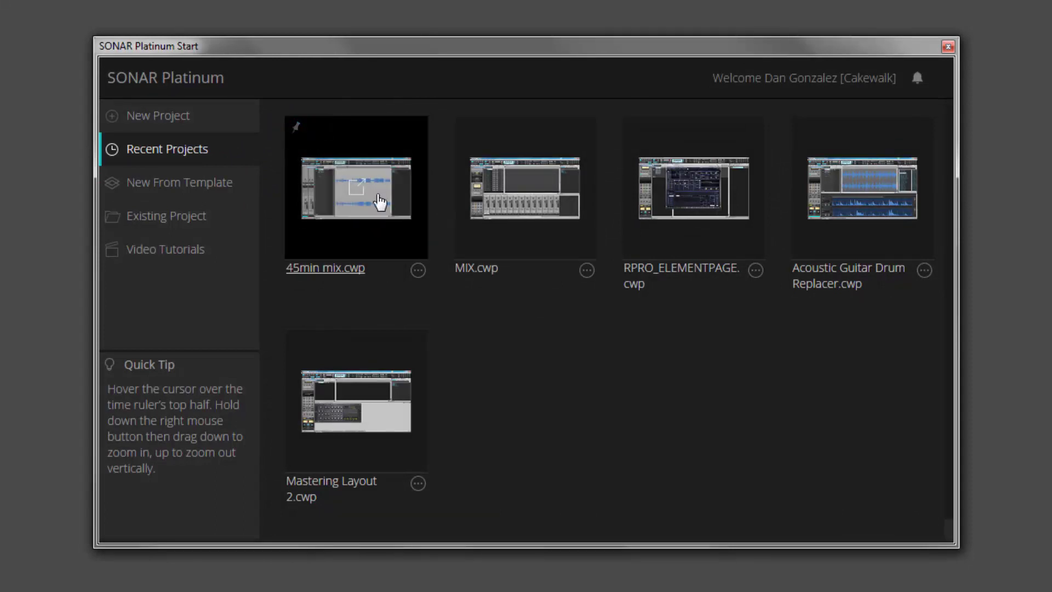
left_click(464, 128)
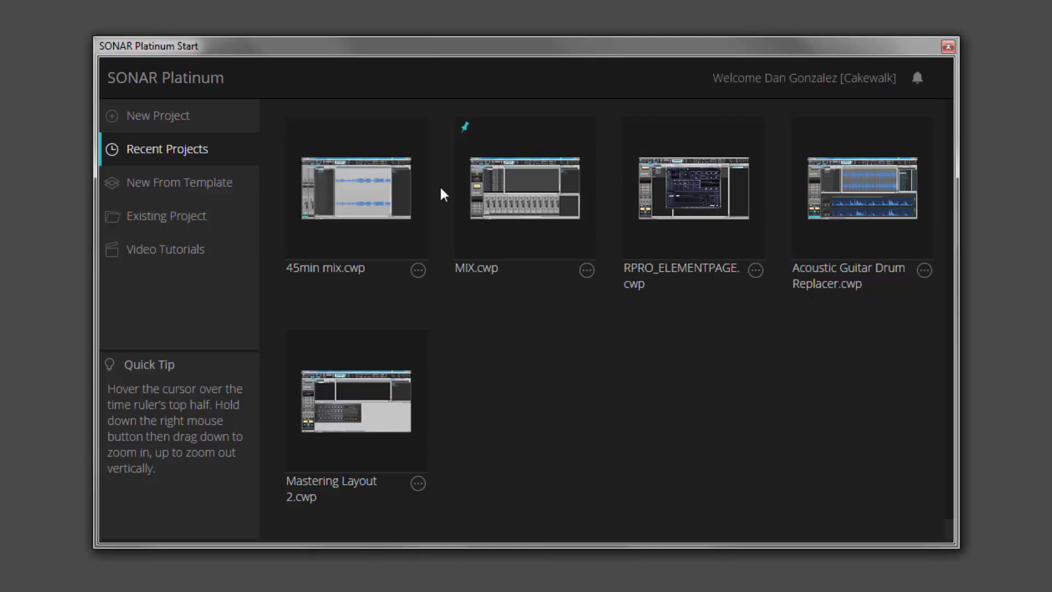
left_click(418, 270)
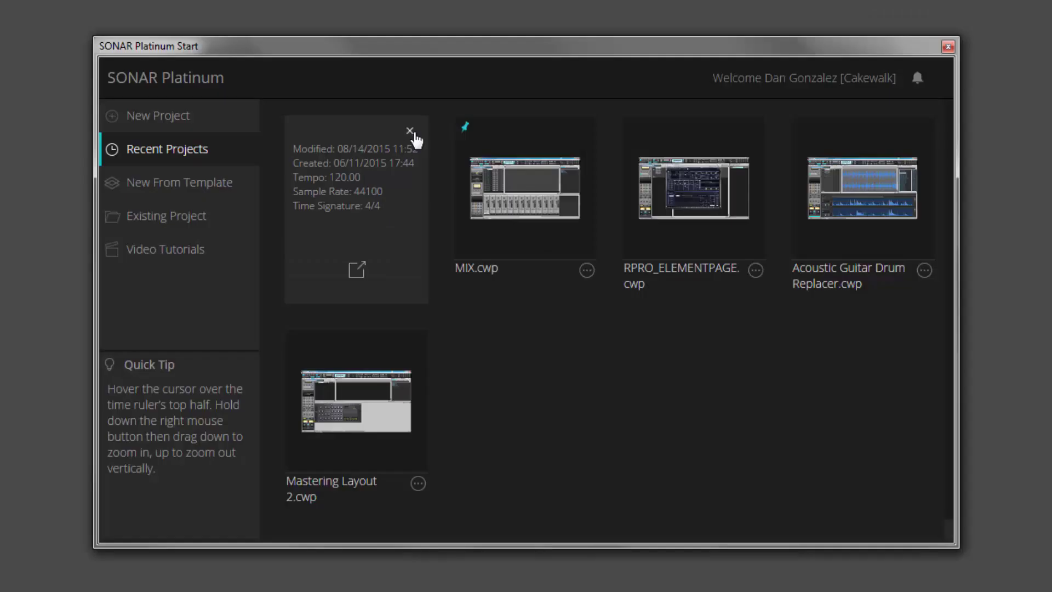
left_click(409, 131)
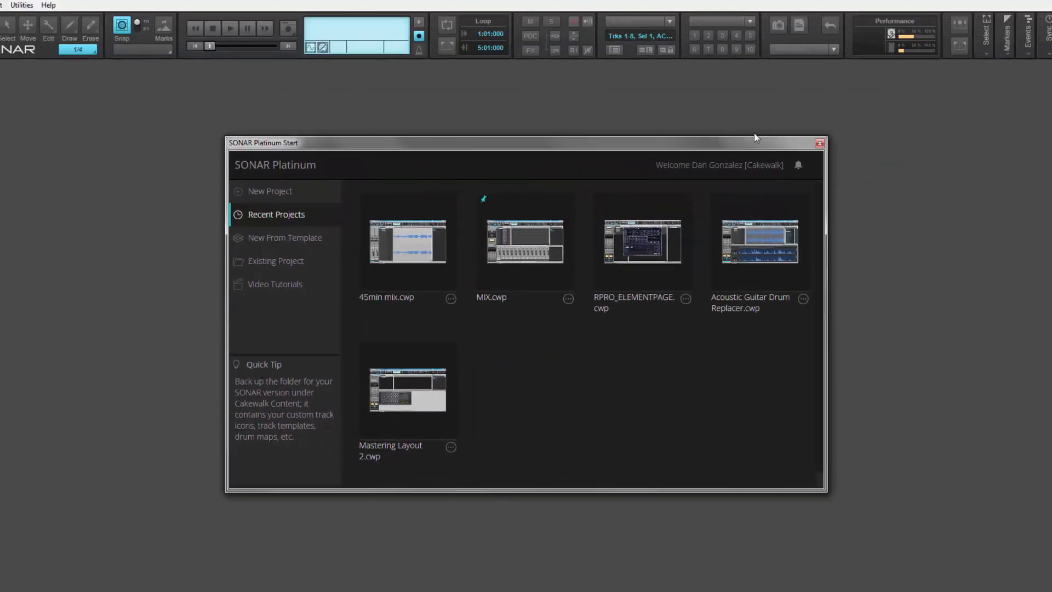
left_click(797, 169)
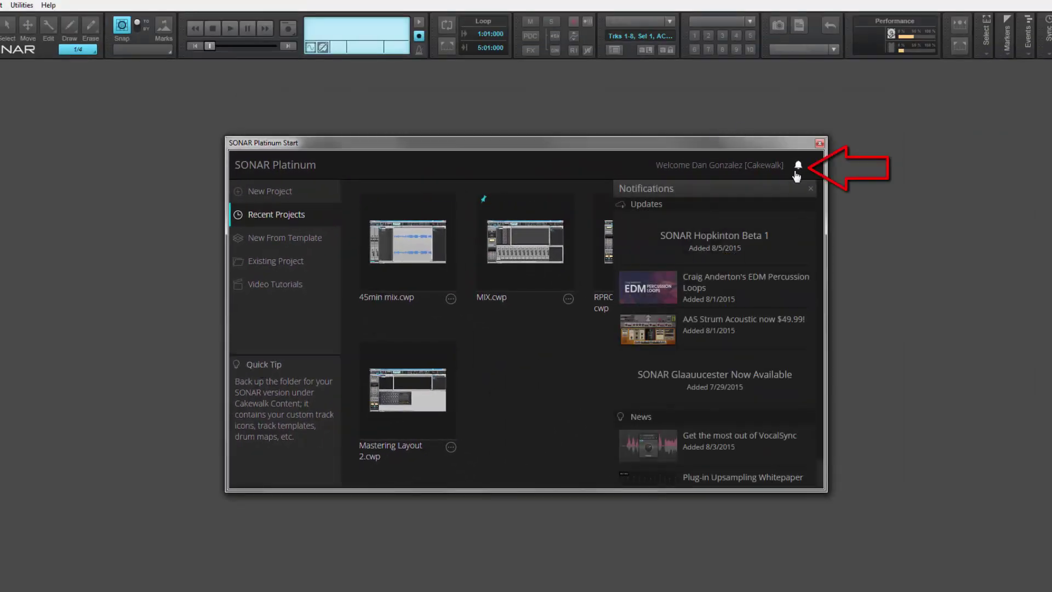
scroll(758, 233, "down", 1)
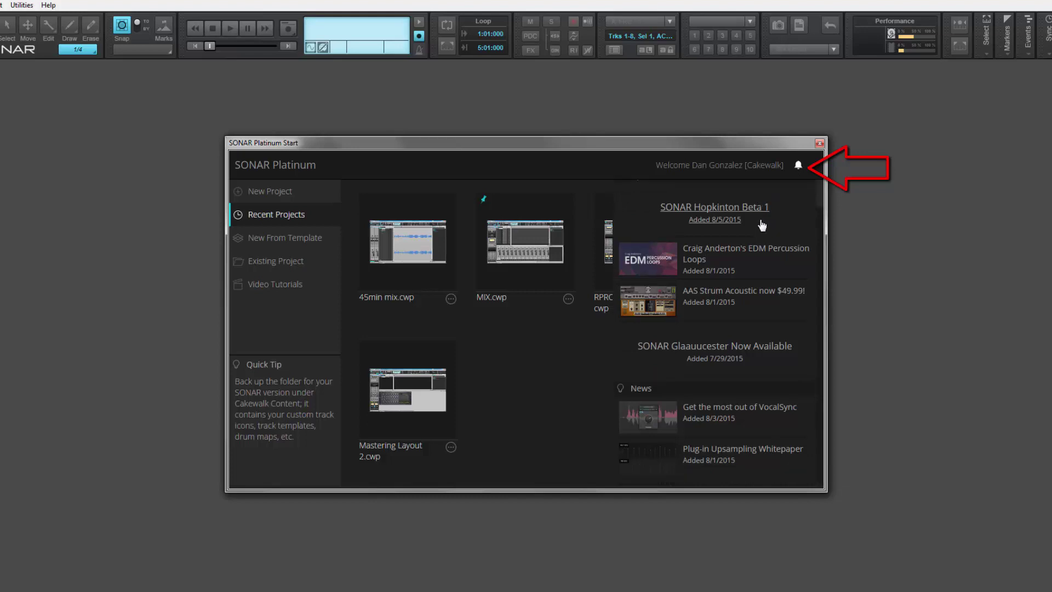
scroll(699, 282, "up", 1)
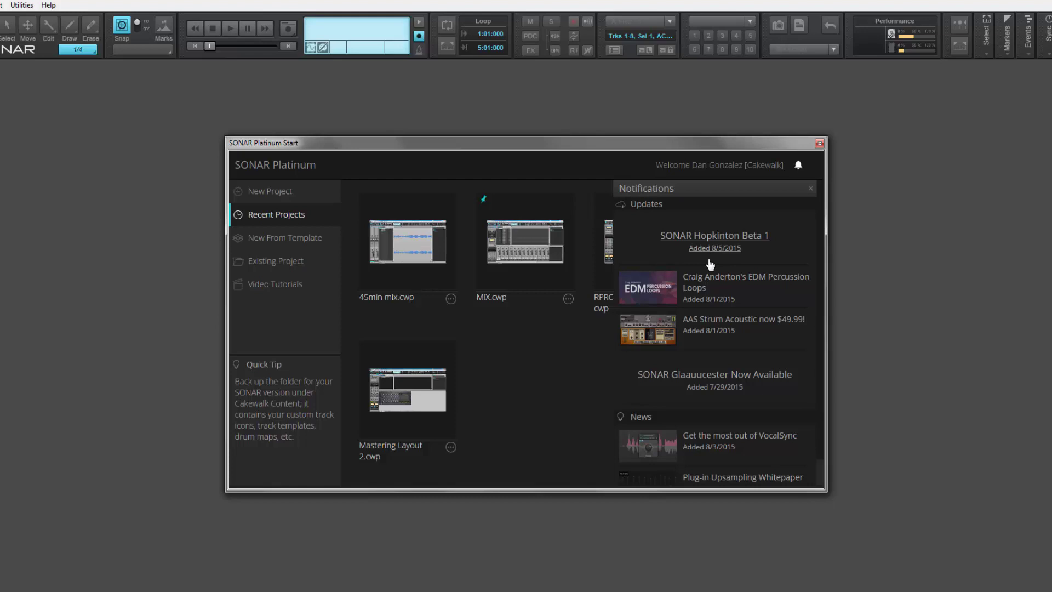
left_click(810, 189)
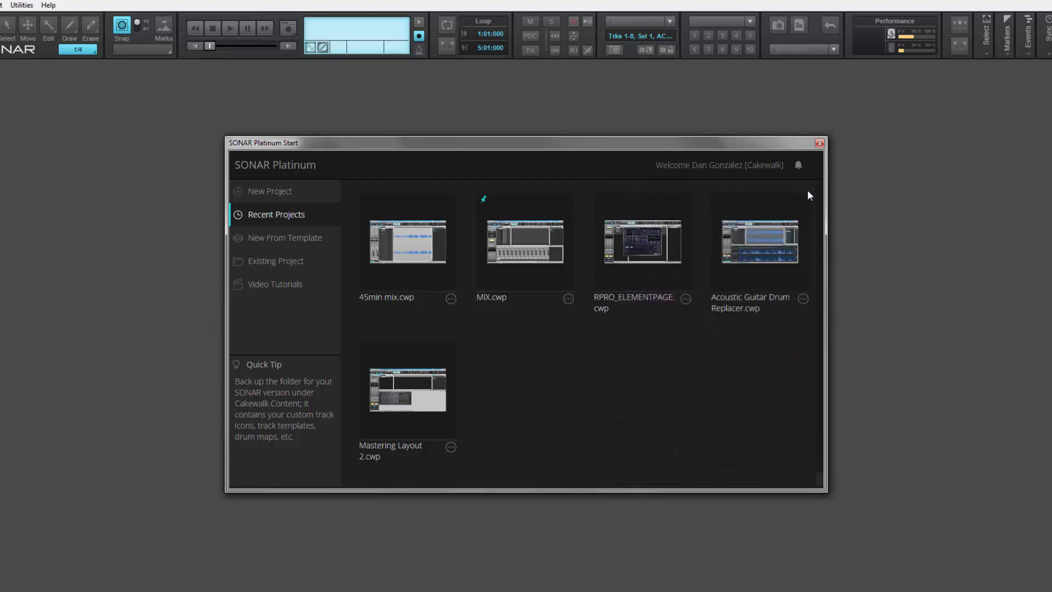